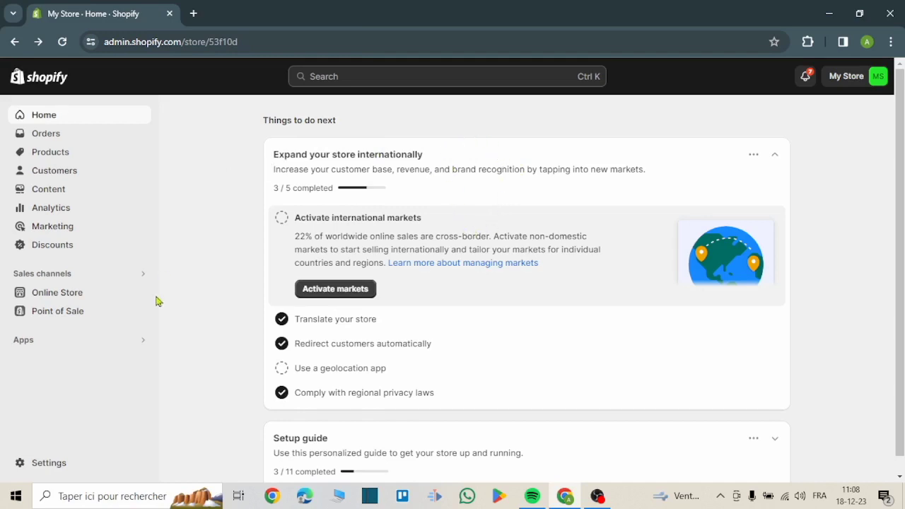
Open PayPal Express Checkout from the store's payment settings and start completing its account setup
{"action": "left_click", "coordinate": [44, 467]}
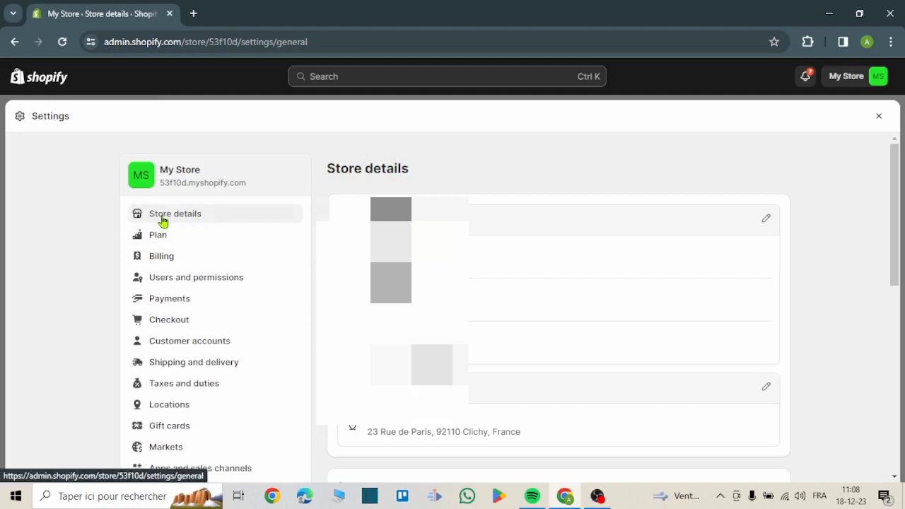
{"action": "left_click", "coordinate": [171, 304]}
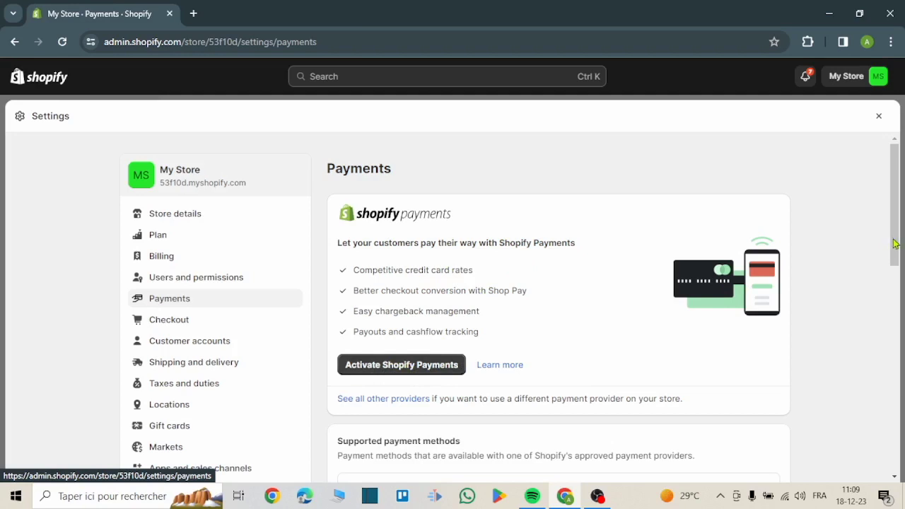
{"action": "left_click_drag", "start_coordinate": [894, 243], "coordinate": [893, 334]}
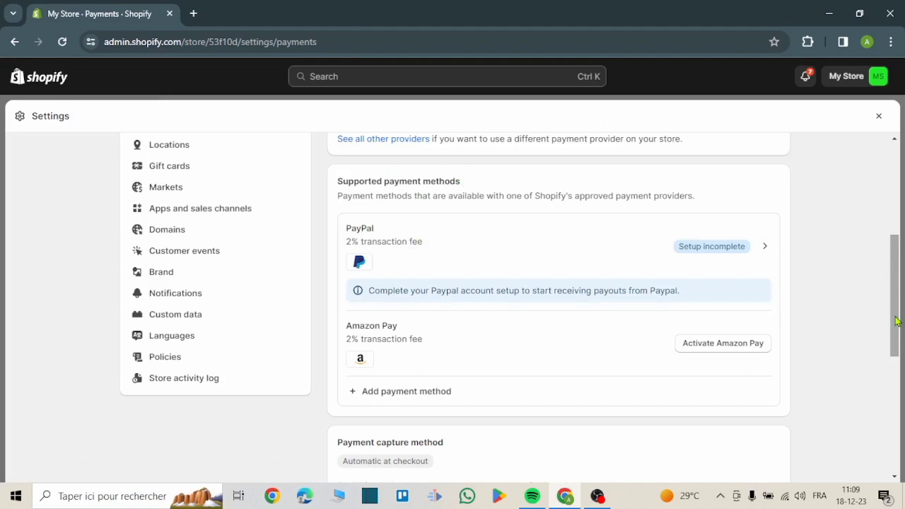
{"action": "left_click_drag", "start_coordinate": [896, 321], "coordinate": [903, 393]}
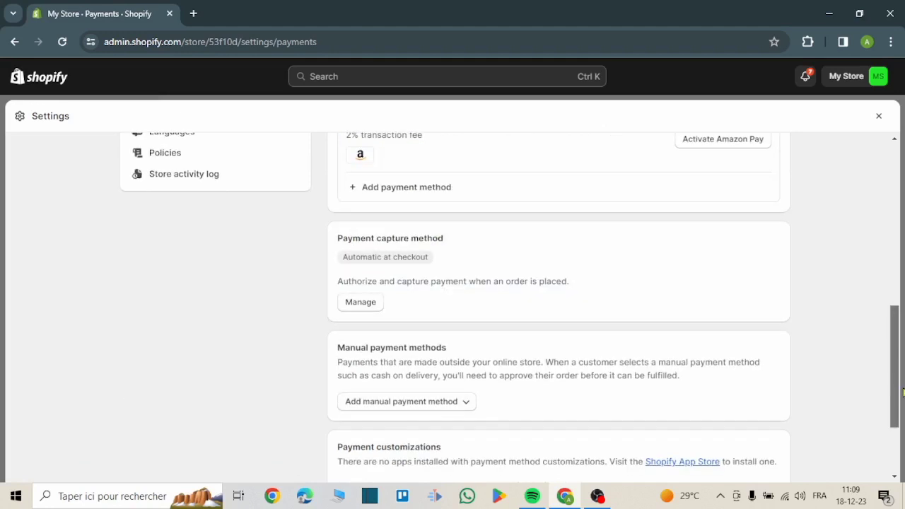
{"action": "scroll", "coordinate": [532, 240], "scroll_direction": "down", "scroll_amount": 1}
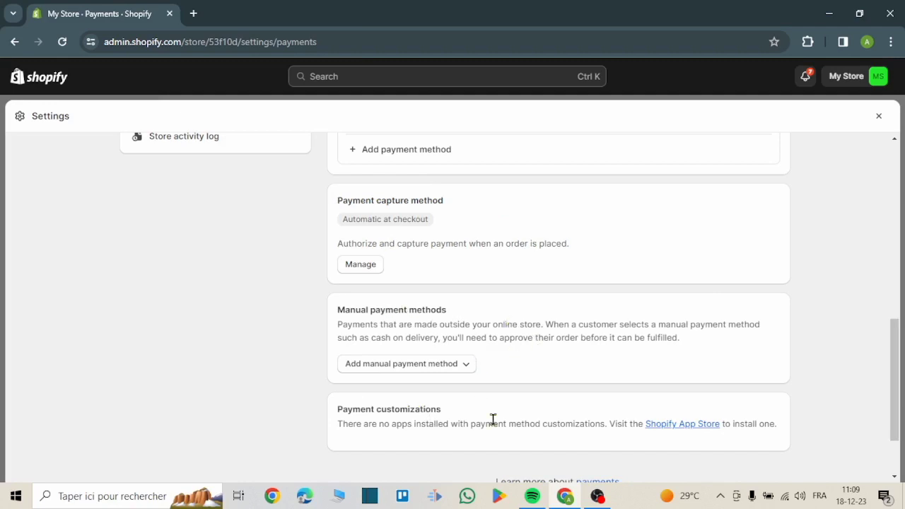
{"action": "left_click_drag", "start_coordinate": [898, 384], "coordinate": [896, 282]}
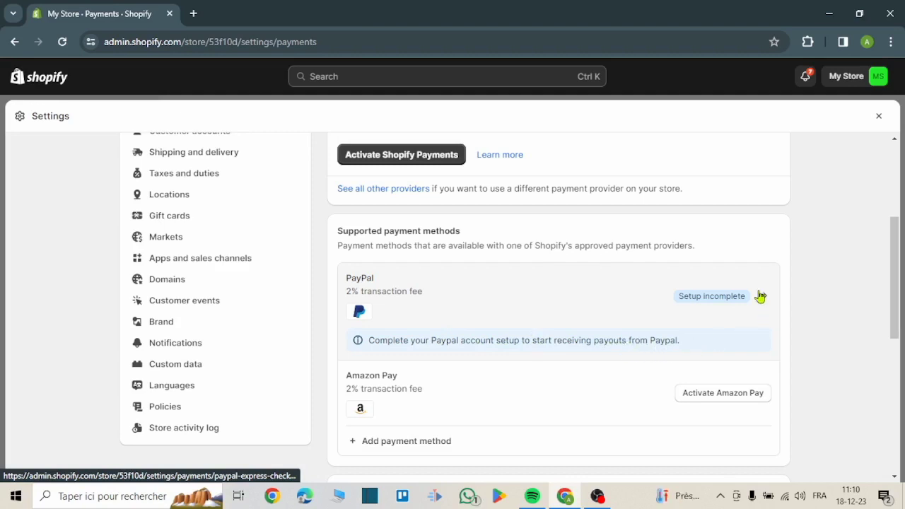
{"action": "left_click", "coordinate": [711, 298]}
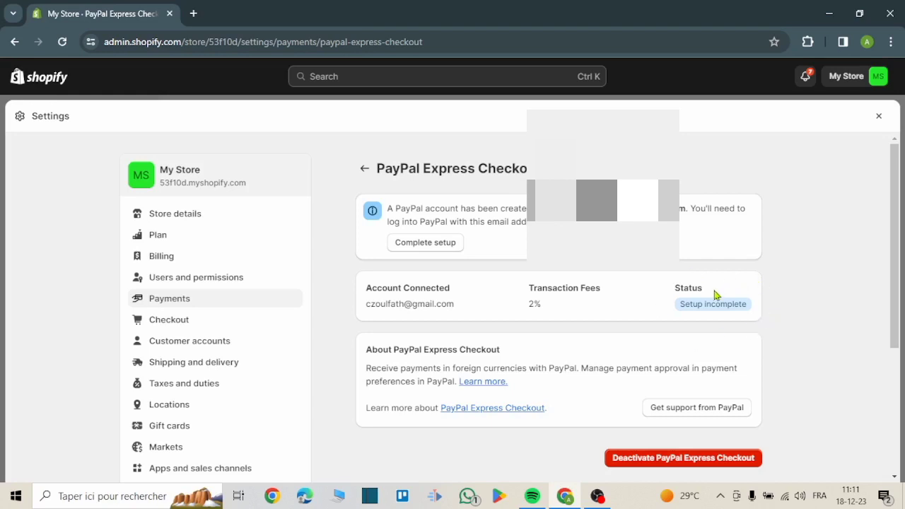
{"action": "left_click", "coordinate": [422, 244]}
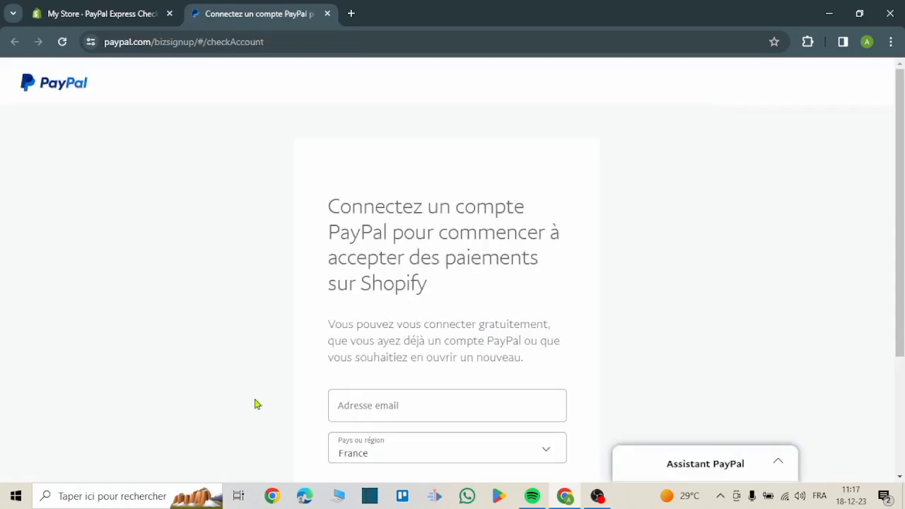
Submit the account's e-mail address on the PayPal signup page, then create and confirm the account password
{"action": "left_click", "coordinate": [388, 404]}
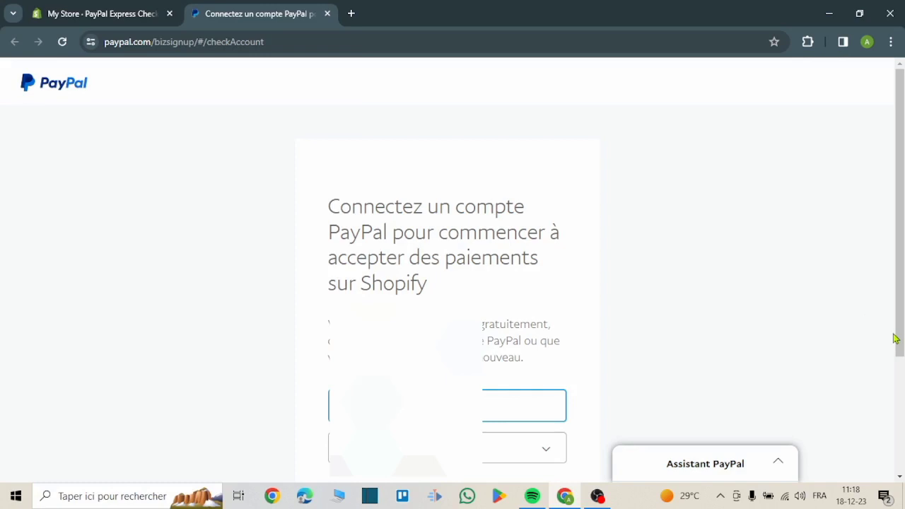
{"action": "scroll", "coordinate": [894, 338], "scroll_direction": "down", "scroll_amount": 2}
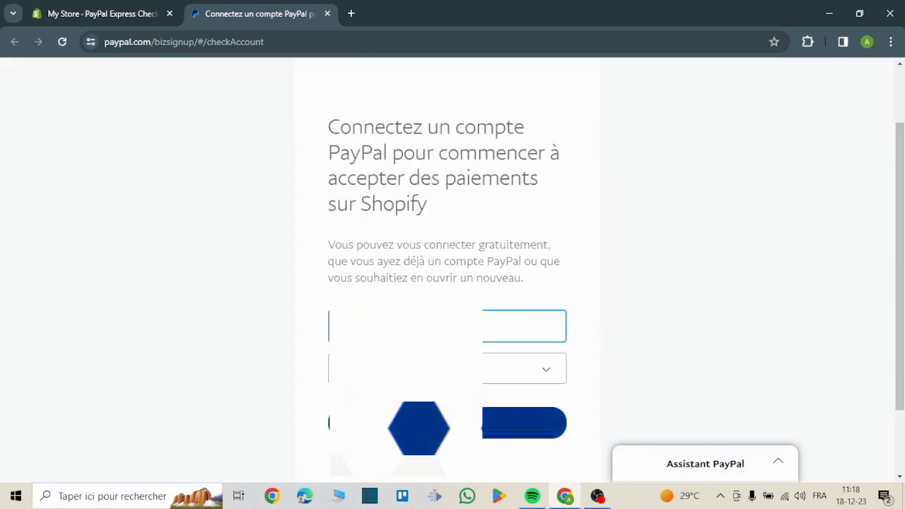
{"action": "left_click", "coordinate": [439, 424]}
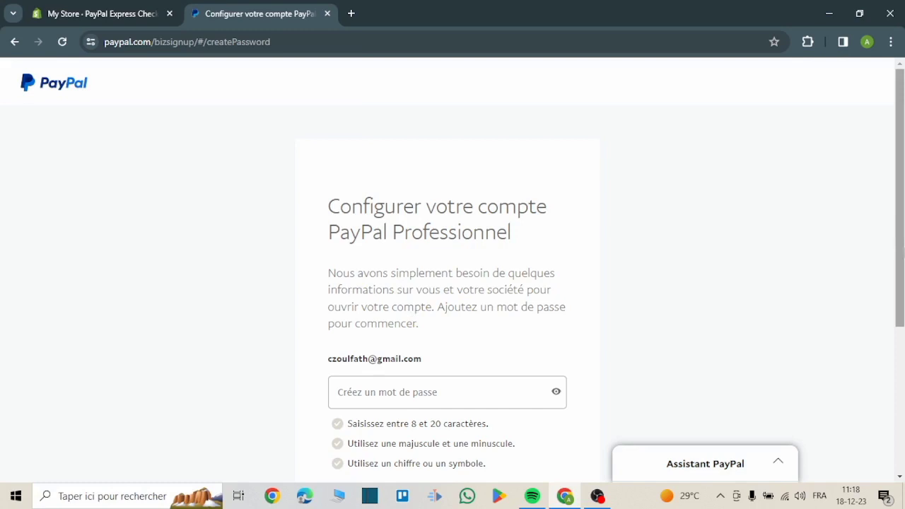
{"action": "scroll", "coordinate": [452, 269], "scroll_direction": "down", "scroll_amount": 2}
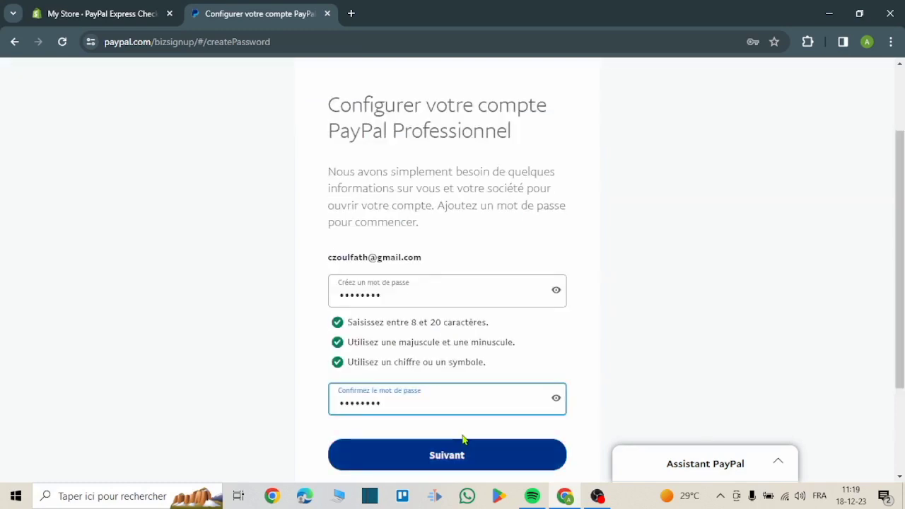
{"action": "left_click", "coordinate": [441, 457]}
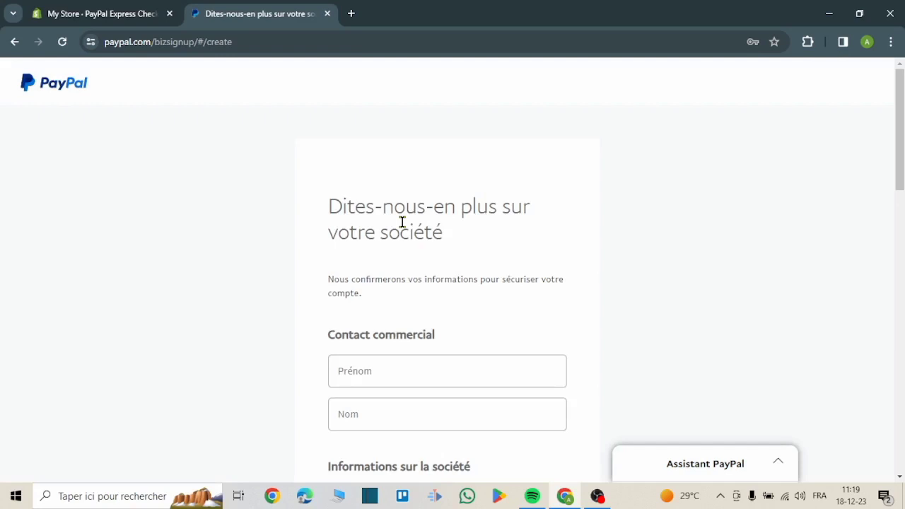
Enter the business contact's first and last name in the company information form
{"action": "left_click_drag", "start_coordinate": [900, 152], "coordinate": [900, 204]}
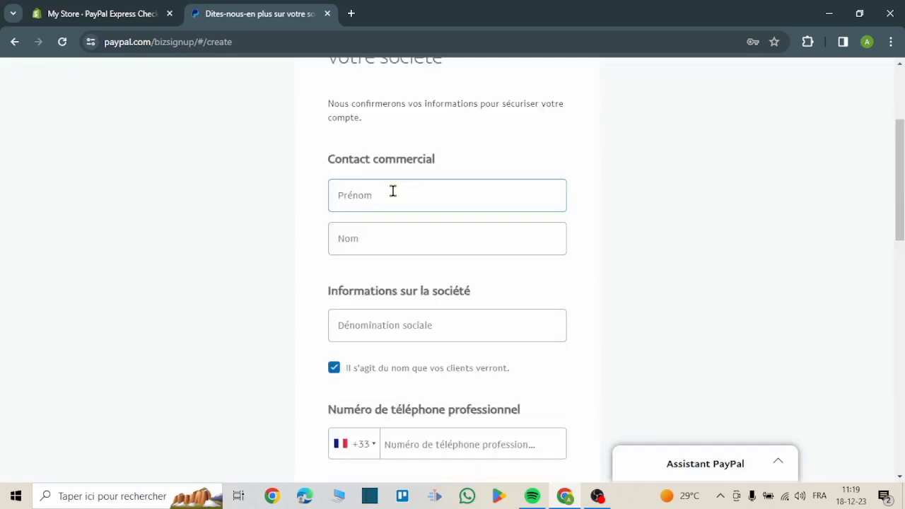
{"action": "left_click", "coordinate": [392, 195]}
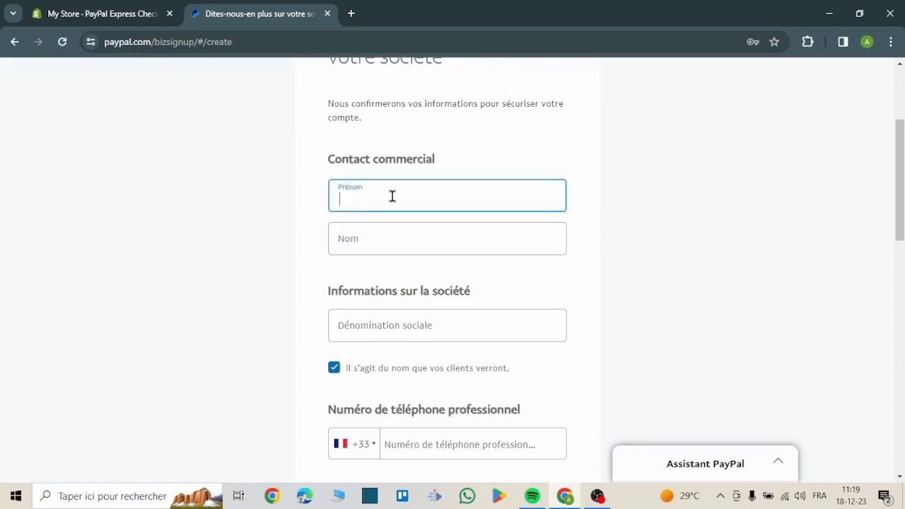
{"action": "type", "text": "tuto"}
{"action": "left_click", "coordinate": [353, 242]}
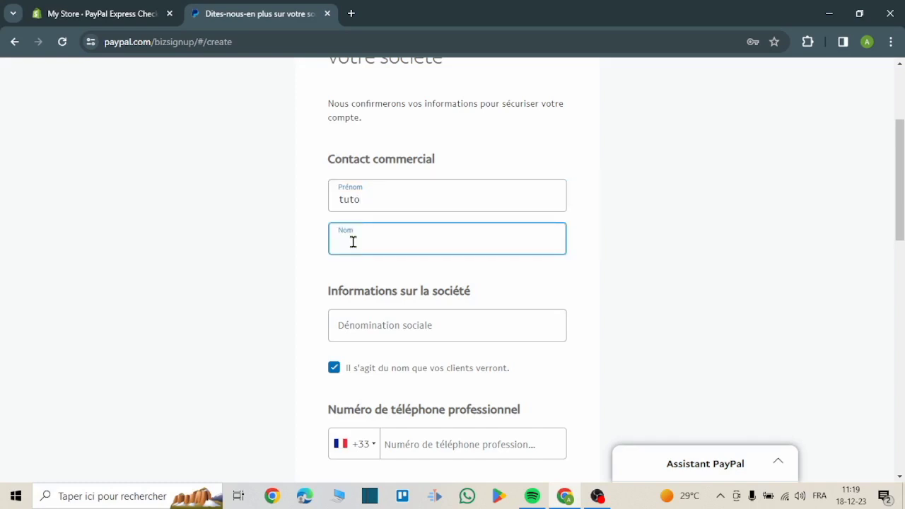
{"action": "type", "text": "youtube"}
Enter pixell as the company's legal name and fill in the business phone number
{"action": "left_click", "coordinate": [400, 328]}
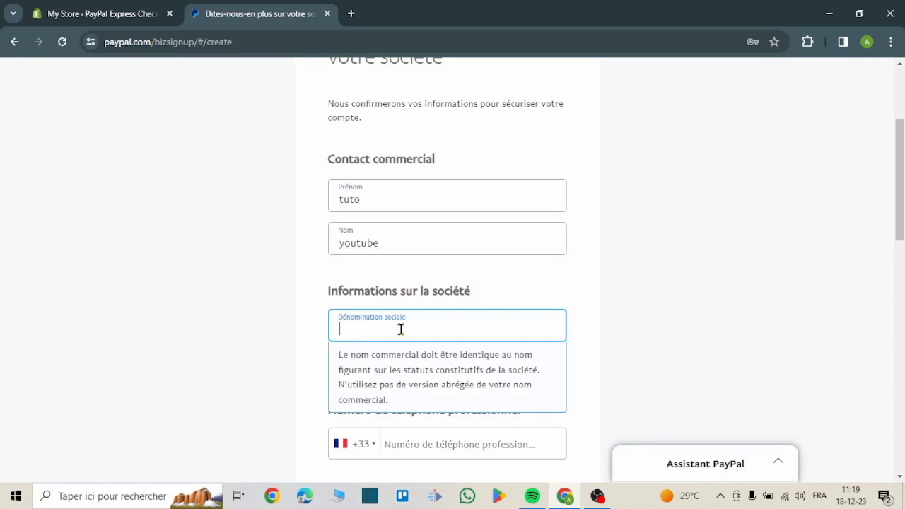
{"action": "type", "text": "pi"}
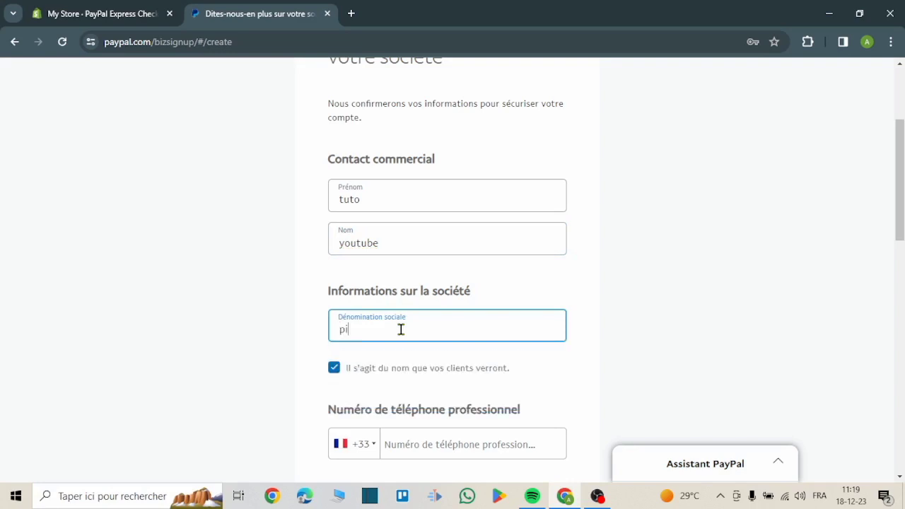
{"action": "type", "text": "xell"}
{"action": "scroll", "coordinate": [400, 330], "scroll_direction": "down", "scroll_amount": 1}
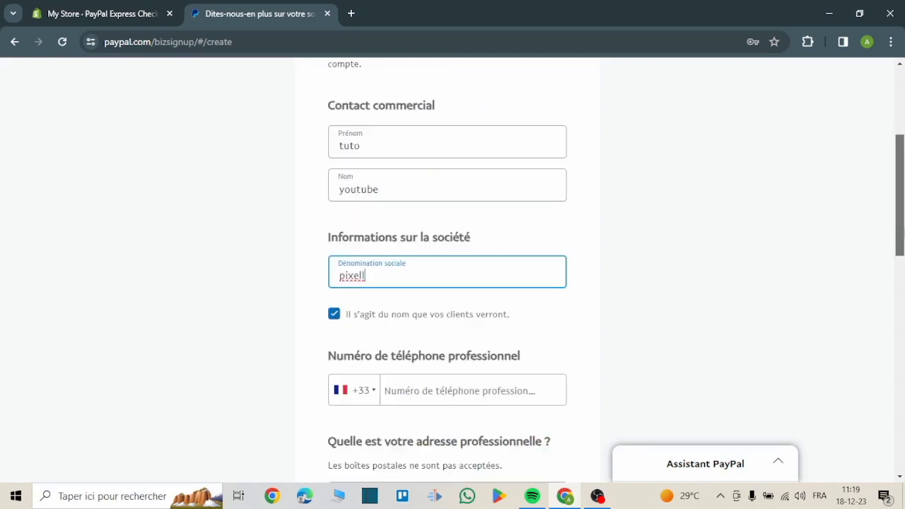
{"action": "scroll", "coordinate": [596, 169], "scroll_direction": "down", "scroll_amount": 1}
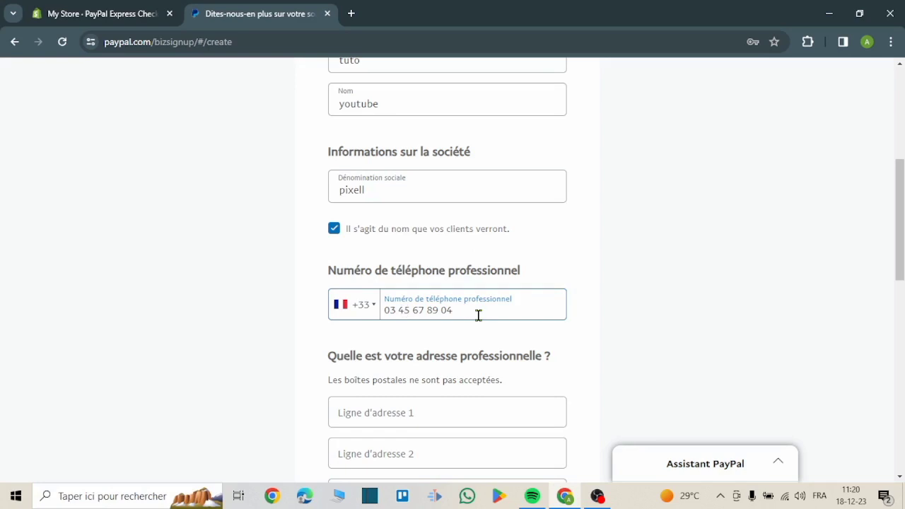
Fill in the first line, postal code and city of the business address
{"action": "left_click", "coordinate": [441, 413]}
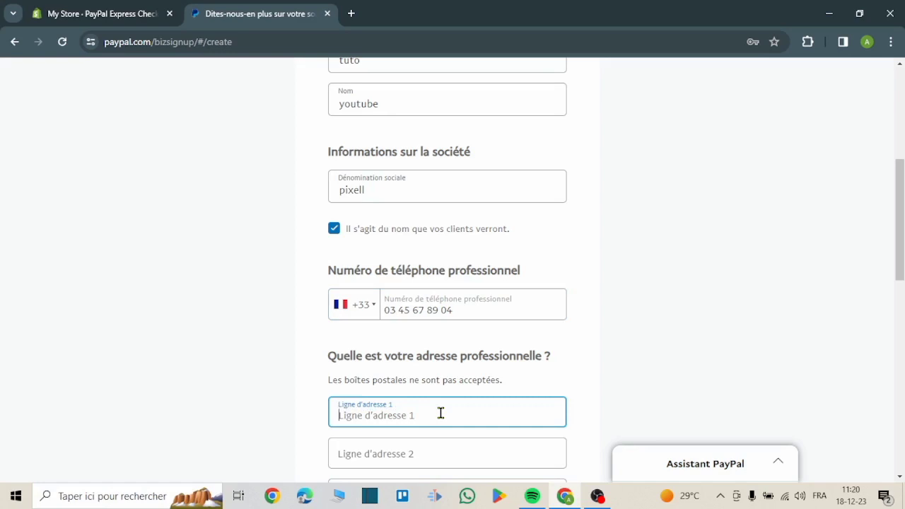
{"action": "type", "text": "0123"}
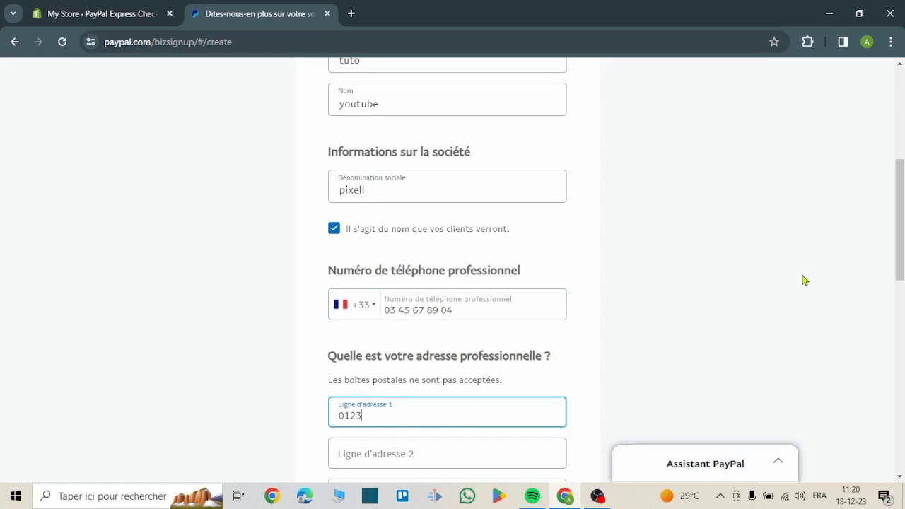
{"action": "scroll", "coordinate": [402, 321], "scroll_direction": "down", "scroll_amount": 2}
{"action": "left_click", "coordinate": [401, 321]}
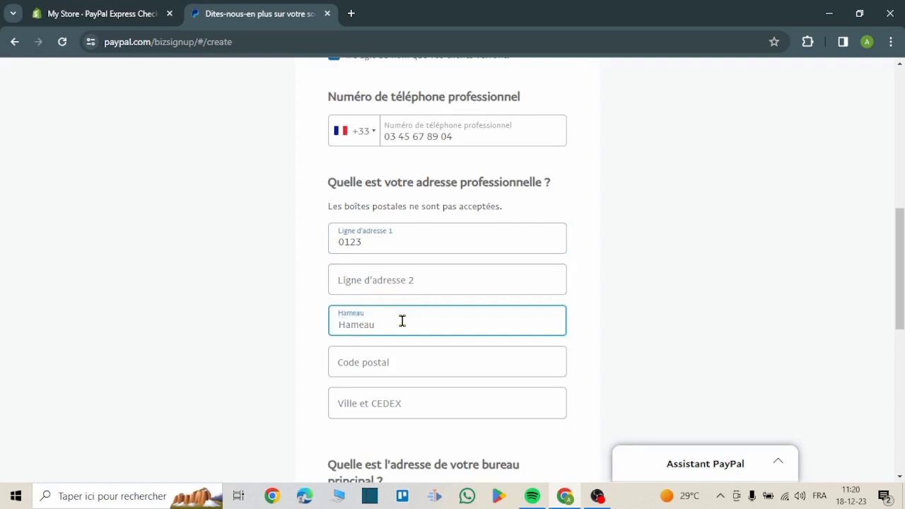
{"action": "left_click", "coordinate": [383, 365]}
{"action": "type", "text": "0"}
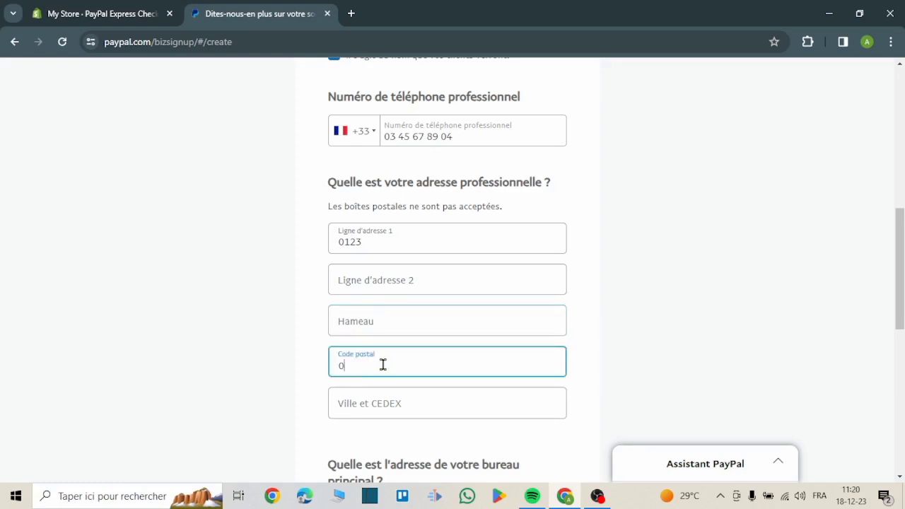
{"action": "type", "text": "2229"}
{"action": "left_click", "coordinate": [388, 407]}
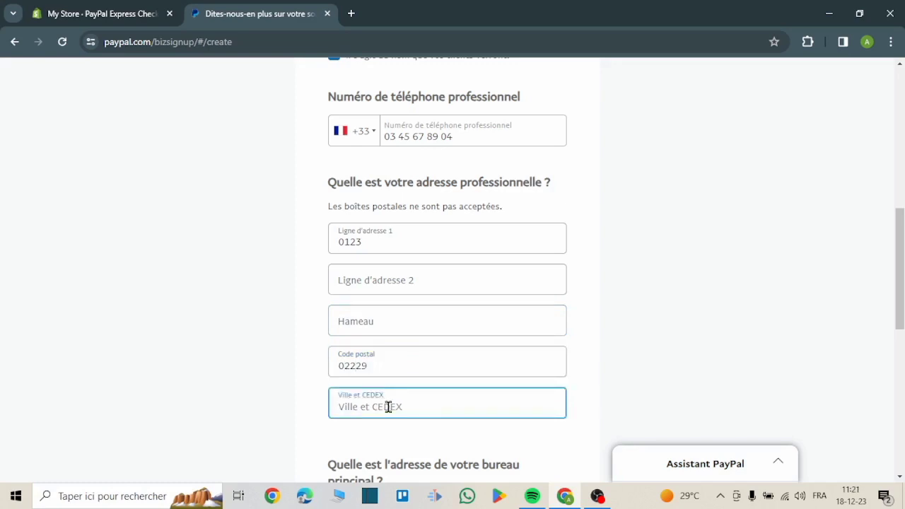
{"action": "type", "text": "paris"}
Accept PayPal's terms, authorize Shopify to integrate PayPal, and submit the form to open the account
{"action": "scroll", "coordinate": [526, 232], "scroll_direction": "down", "scroll_amount": 3}
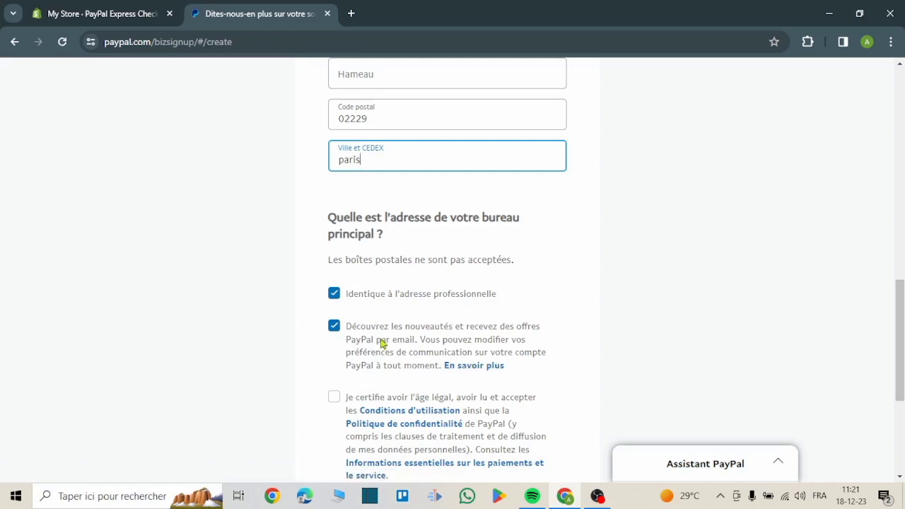
{"action": "left_click", "coordinate": [333, 395]}
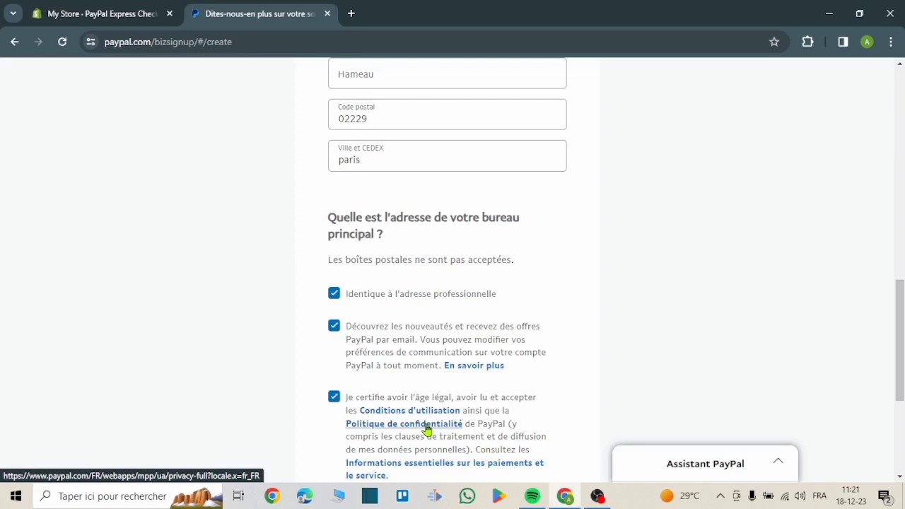
{"action": "scroll", "coordinate": [427, 429], "scroll_direction": "down", "scroll_amount": 3}
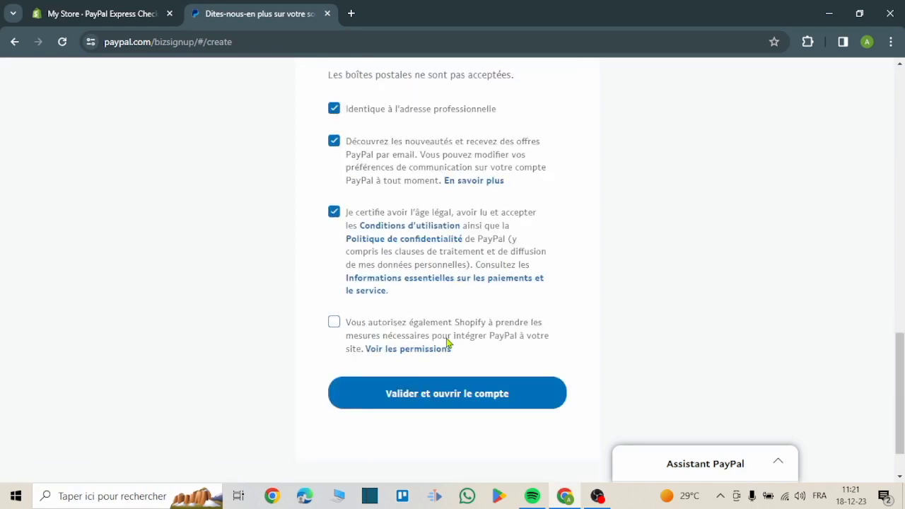
{"action": "left_click", "coordinate": [334, 324]}
{"action": "left_click", "coordinate": [452, 396]}
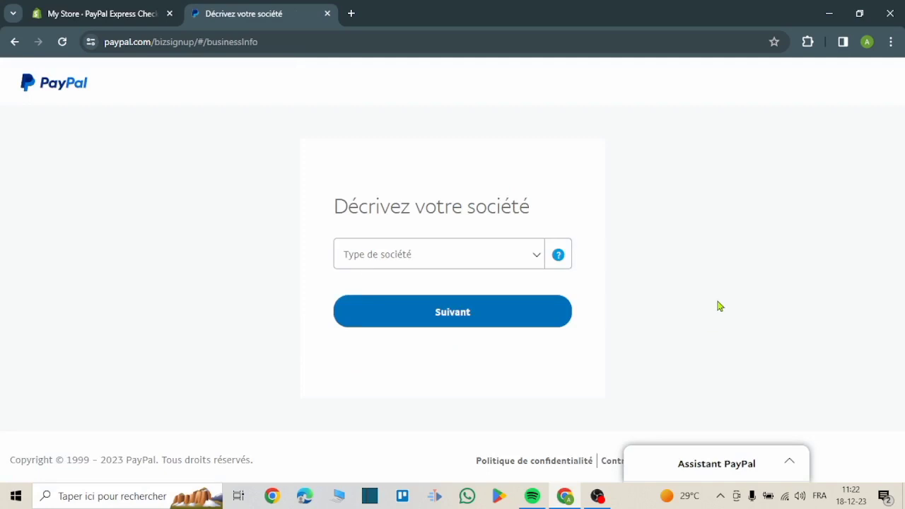
Describe the business as Personne physique, Magasins de matériel sportif et d'équitation, with card statement name PIXEL 23, and submit it
{"action": "left_click", "coordinate": [363, 264]}
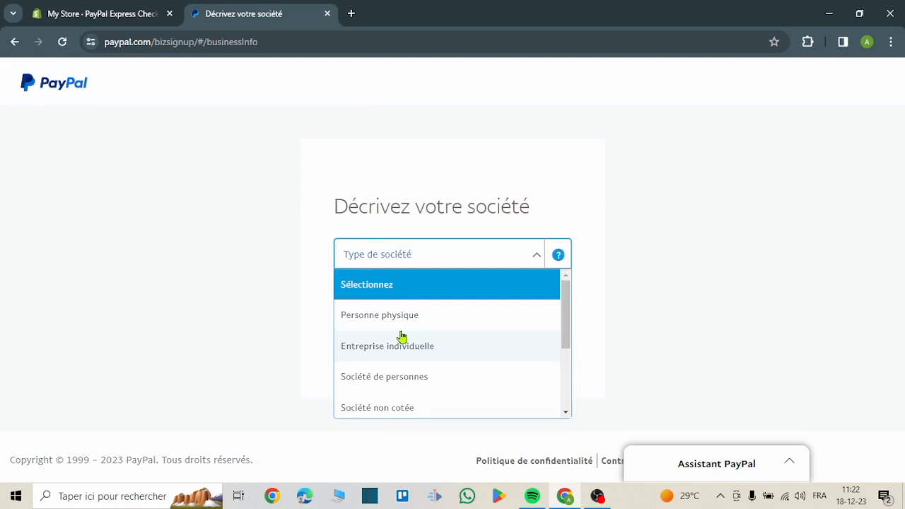
{"action": "left_click", "coordinate": [413, 318]}
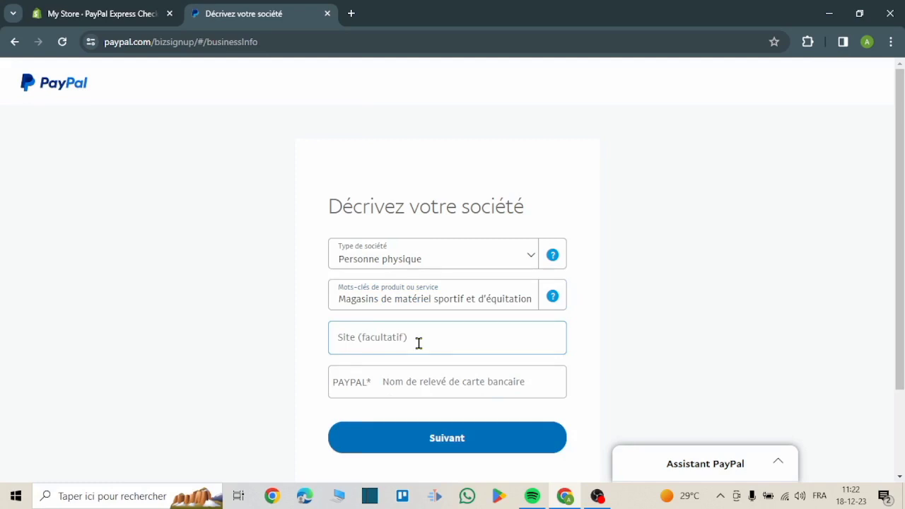
{"action": "left_click", "coordinate": [418, 341]}
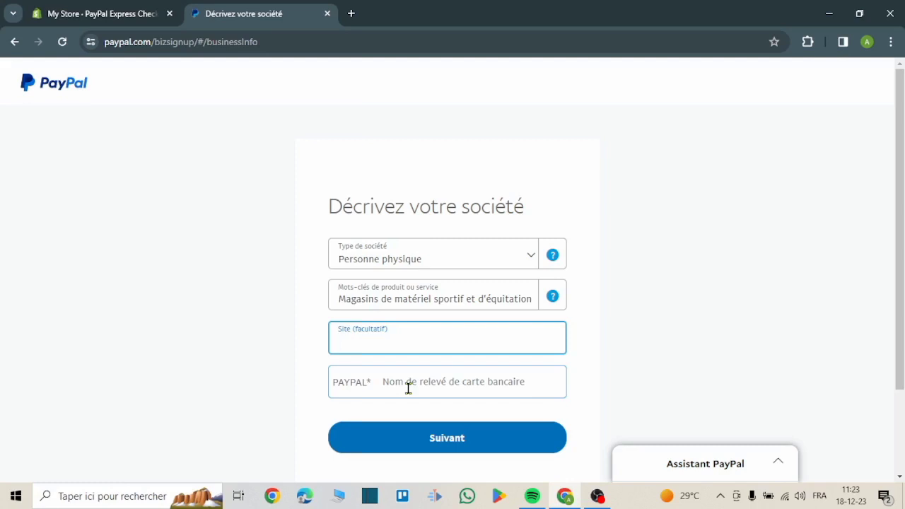
{"action": "left_click", "coordinate": [408, 388]}
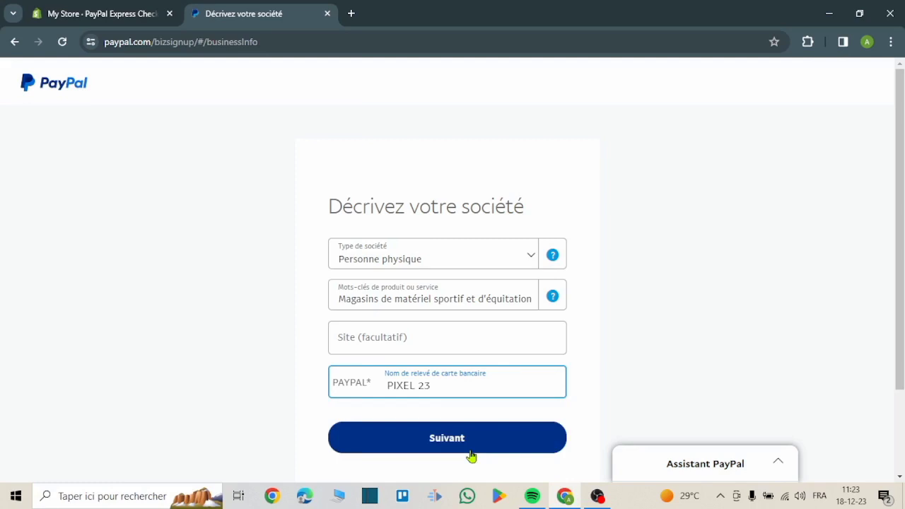
{"action": "left_click", "coordinate": [472, 457]}
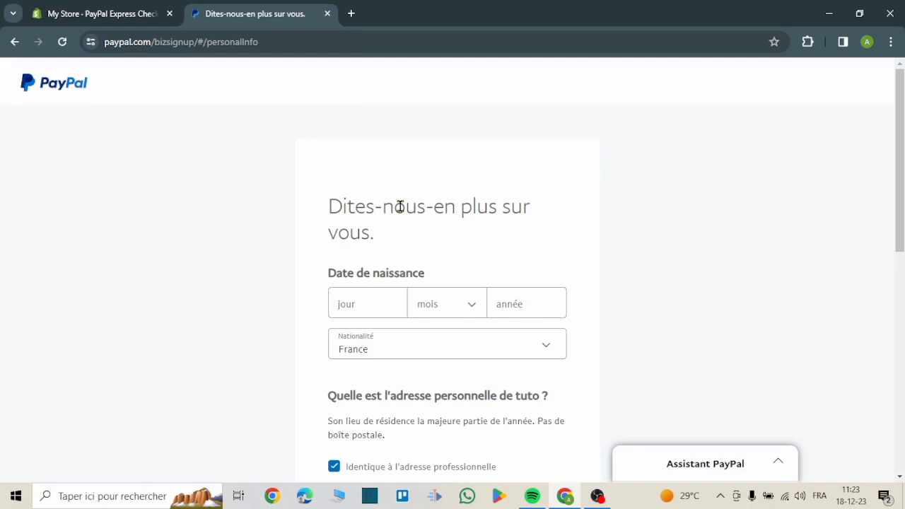
Fill in the date of birth, reuse the business phone number for the personal one, and submit the personal details
{"action": "scroll", "coordinate": [396, 191], "scroll_direction": "down", "scroll_amount": 2}
{"action": "left_click", "coordinate": [391, 166]}
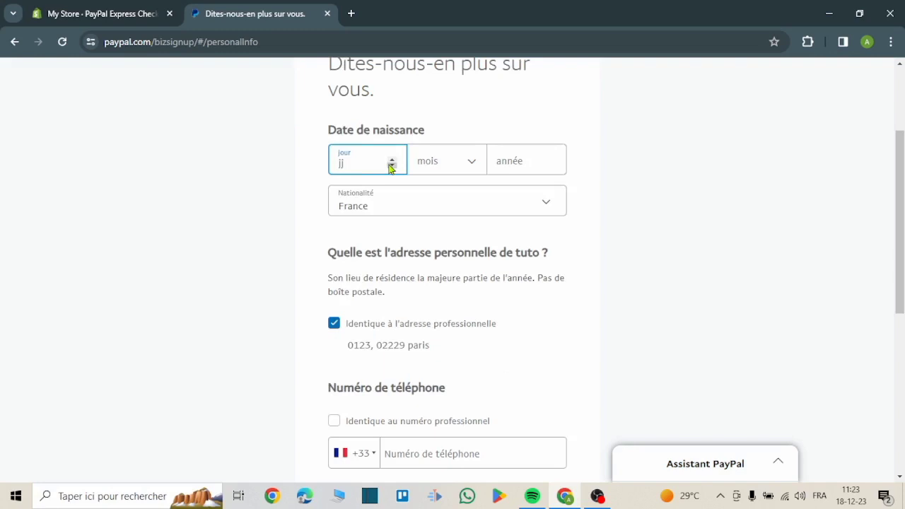
{"action": "type", "text": "20"}
{"action": "key", "text": "Tab"}
{"action": "key", "text": "f"}
{"action": "left_click", "coordinate": [529, 162]}
{"action": "type", "text": "2"}
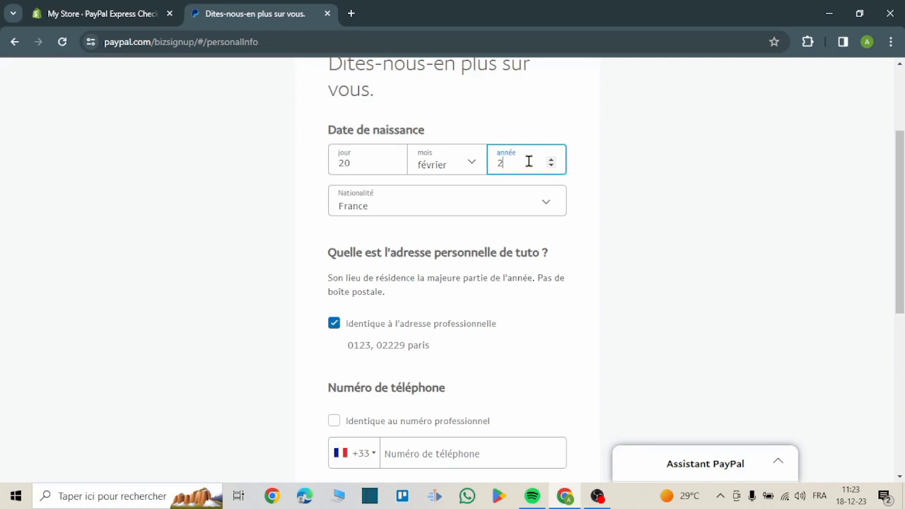
{"action": "scroll", "coordinate": [337, 199], "scroll_direction": "down", "scroll_amount": 3}
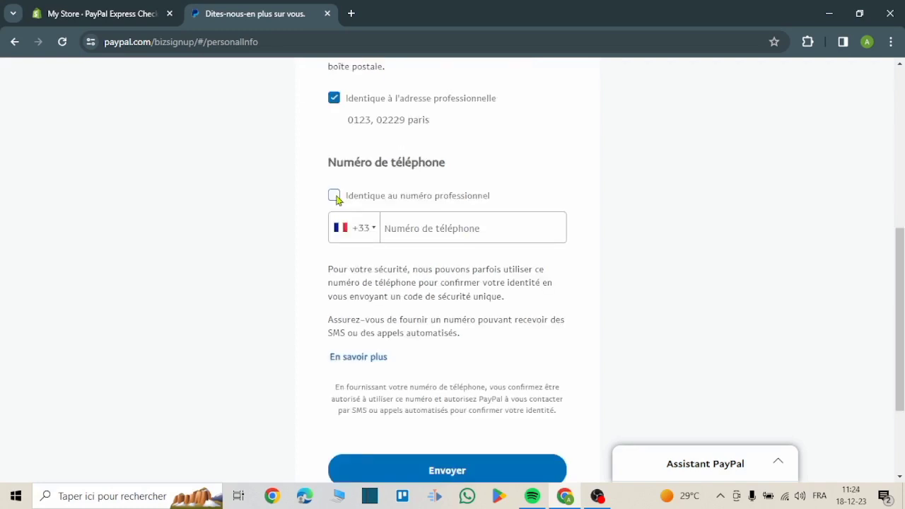
{"action": "left_click", "coordinate": [334, 196]}
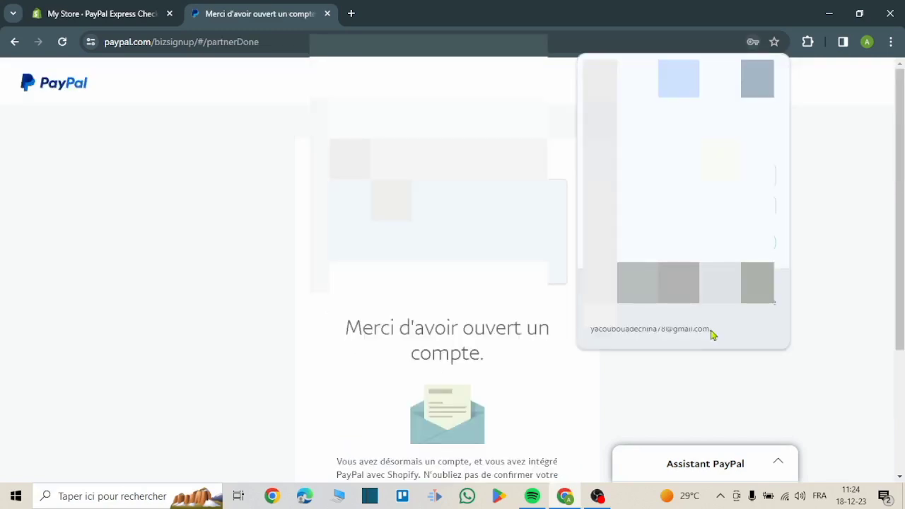
Close the browser's password popup and review the account confirmation down to the option for returning to Shopify
{"action": "left_click", "coordinate": [712, 243]}
{"action": "scroll", "coordinate": [713, 243], "scroll_direction": "down", "scroll_amount": 1}
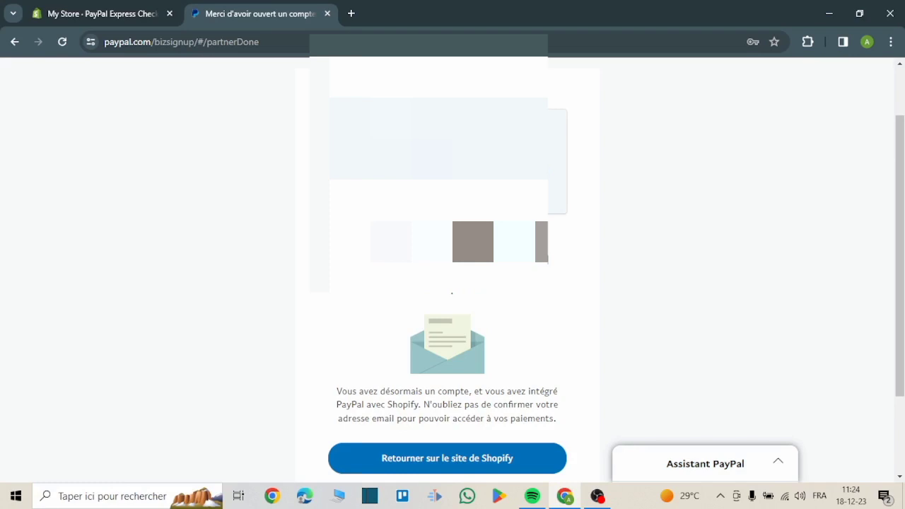
{"action": "scroll", "coordinate": [453, 283], "scroll_direction": "down", "scroll_amount": 2}
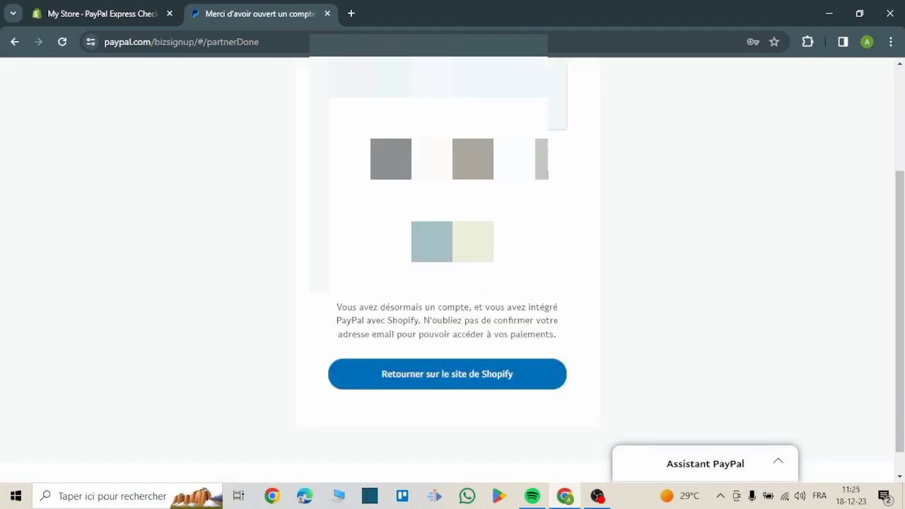